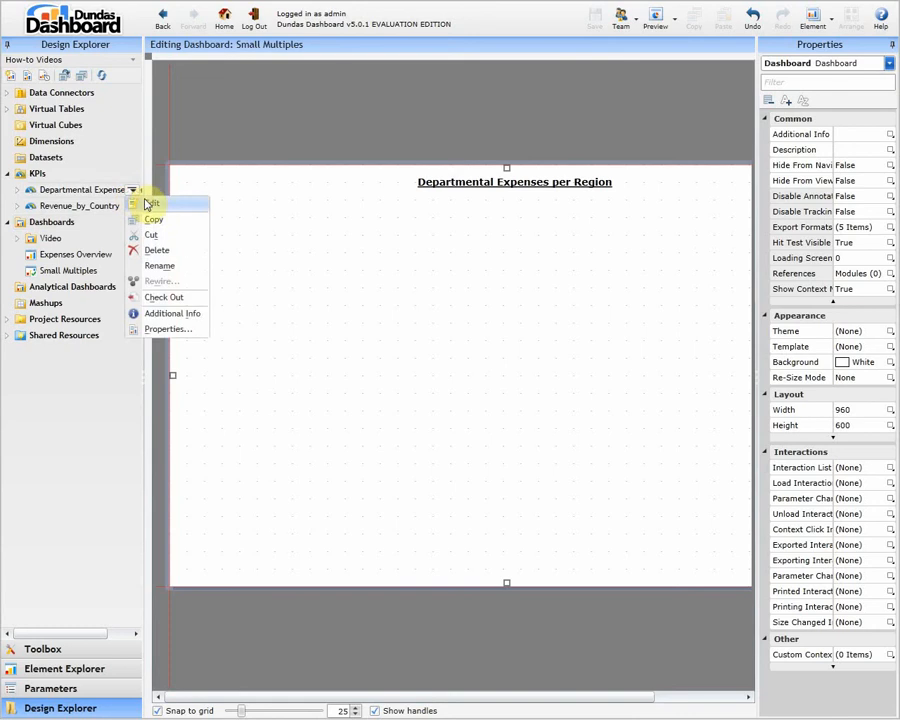
Open the Departmental Expenses per Region KPI for editing and review its measures, dimensions and state groups.
{"action": "left_click", "coordinate": [142, 202]}
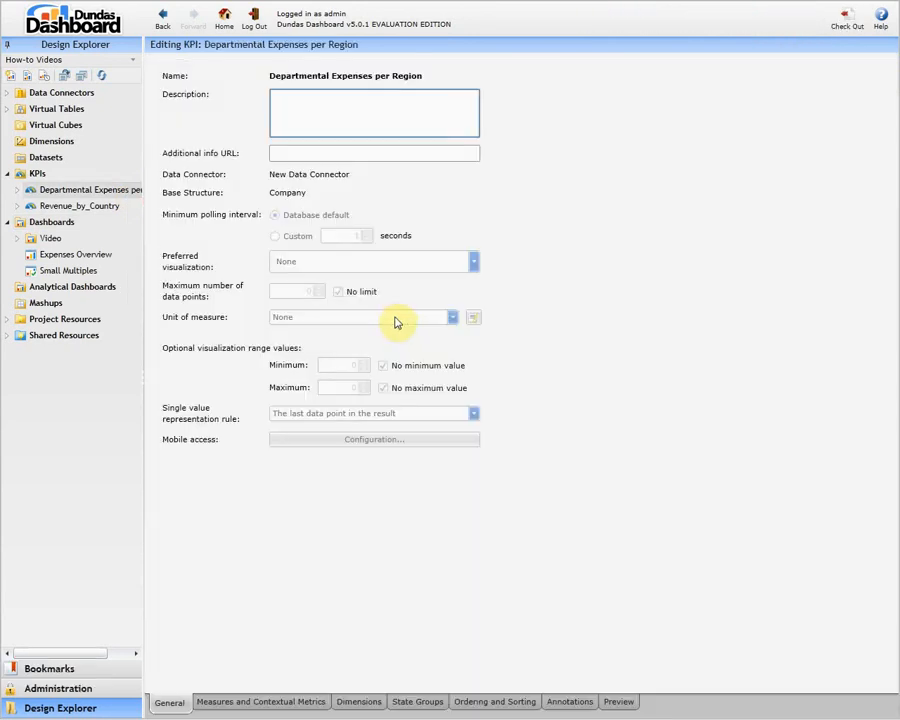
{"action": "left_click", "coordinate": [239, 703]}
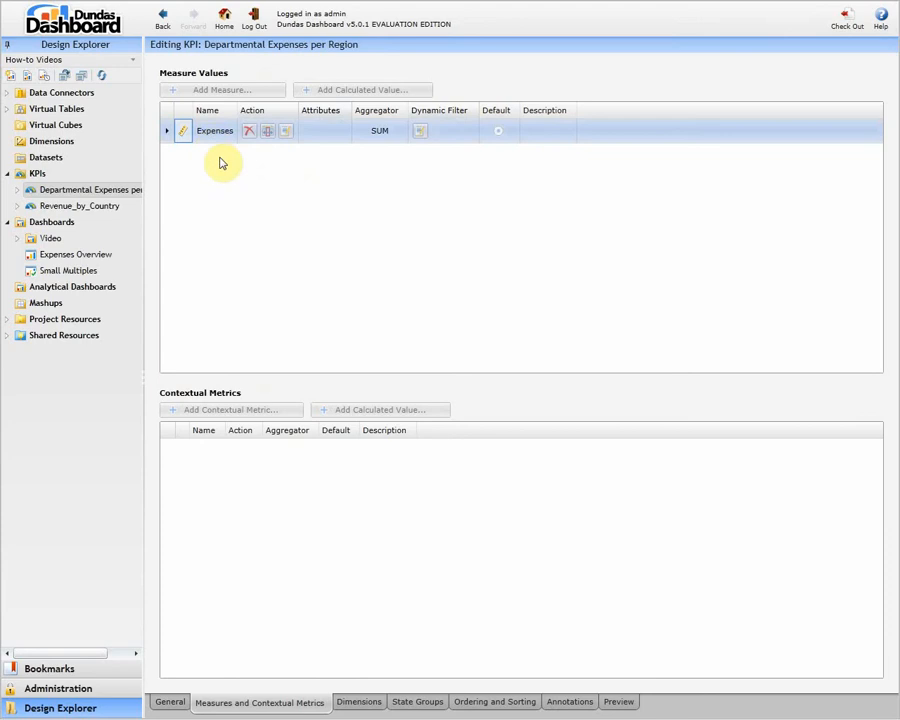
{"action": "left_click", "coordinate": [357, 702]}
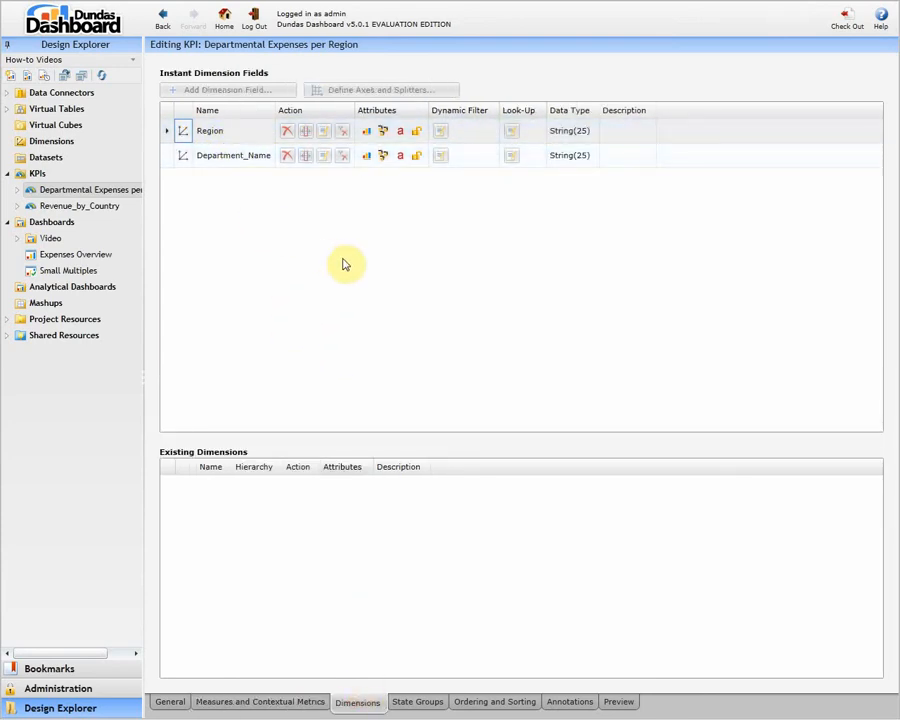
{"action": "left_click", "coordinate": [418, 698]}
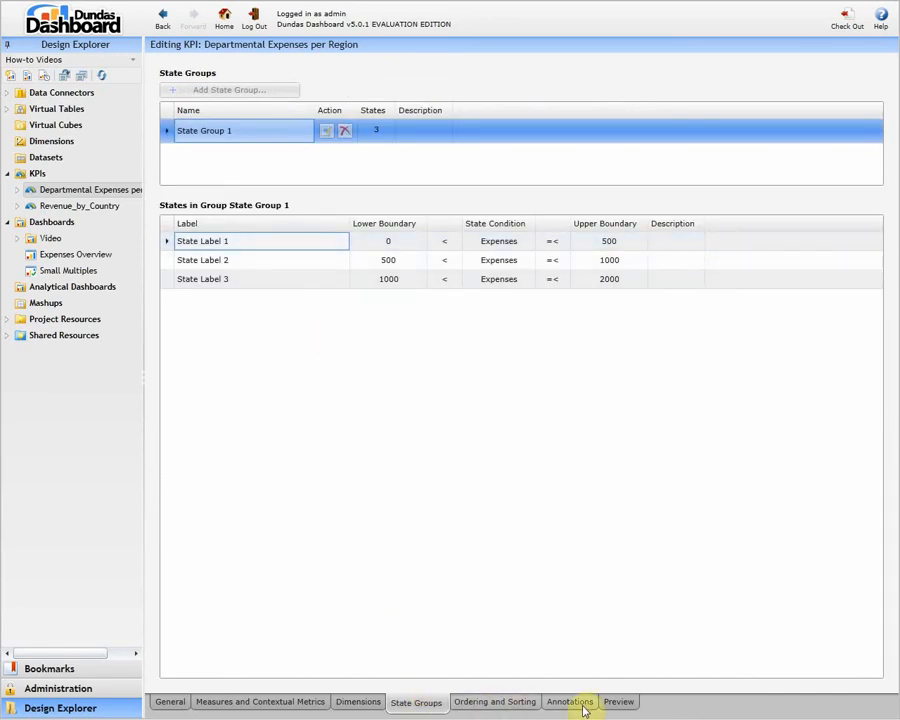
Check out the KPI and add an ascending sorting rule on the Region dimension.
{"action": "left_click", "coordinate": [515, 701]}
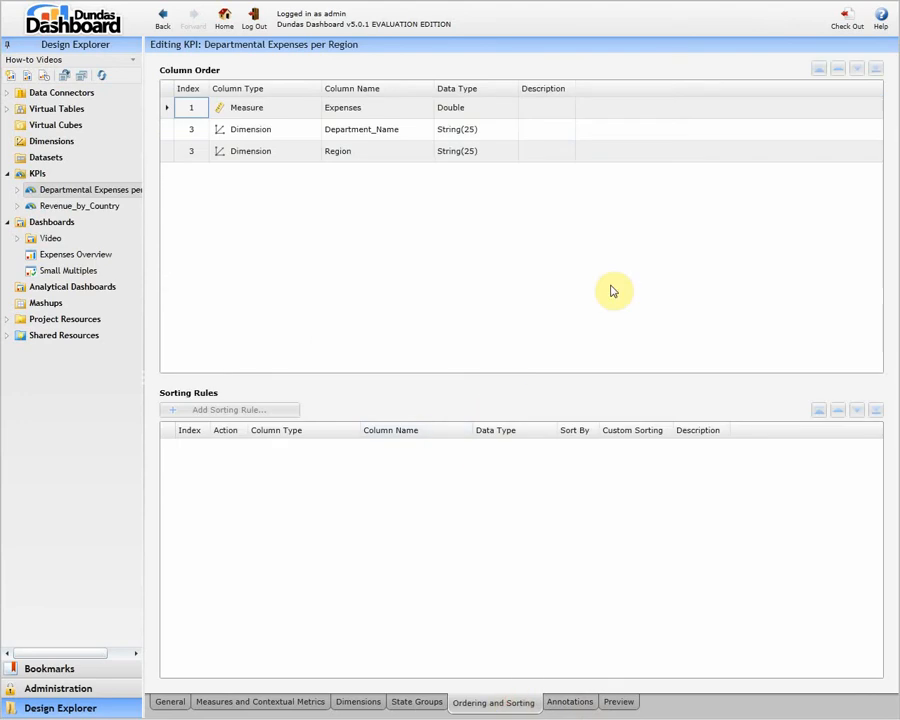
{"action": "left_click", "coordinate": [843, 20]}
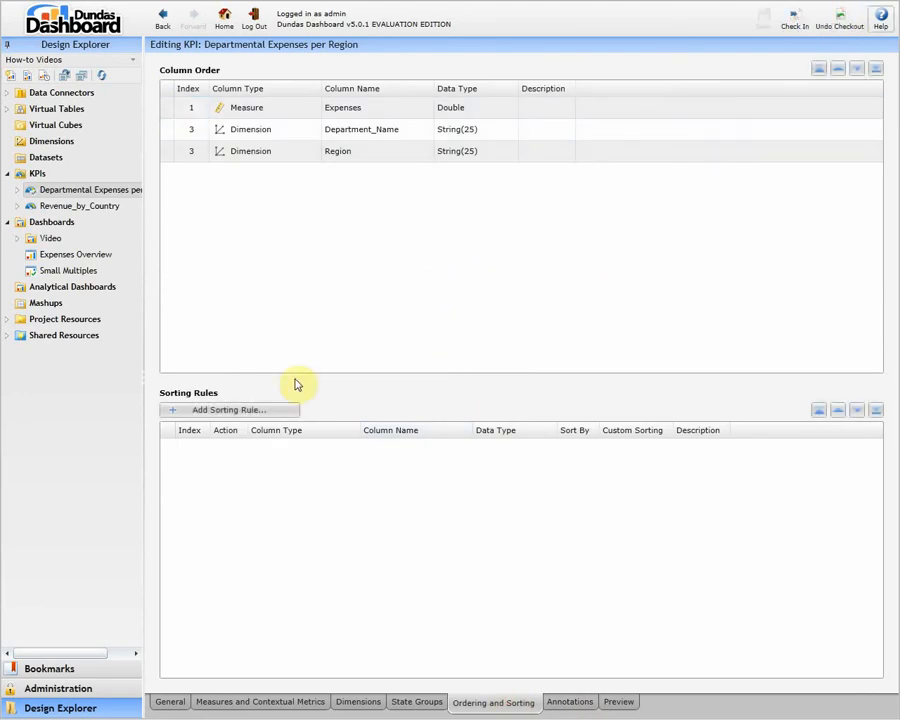
{"action": "left_click", "coordinate": [248, 409]}
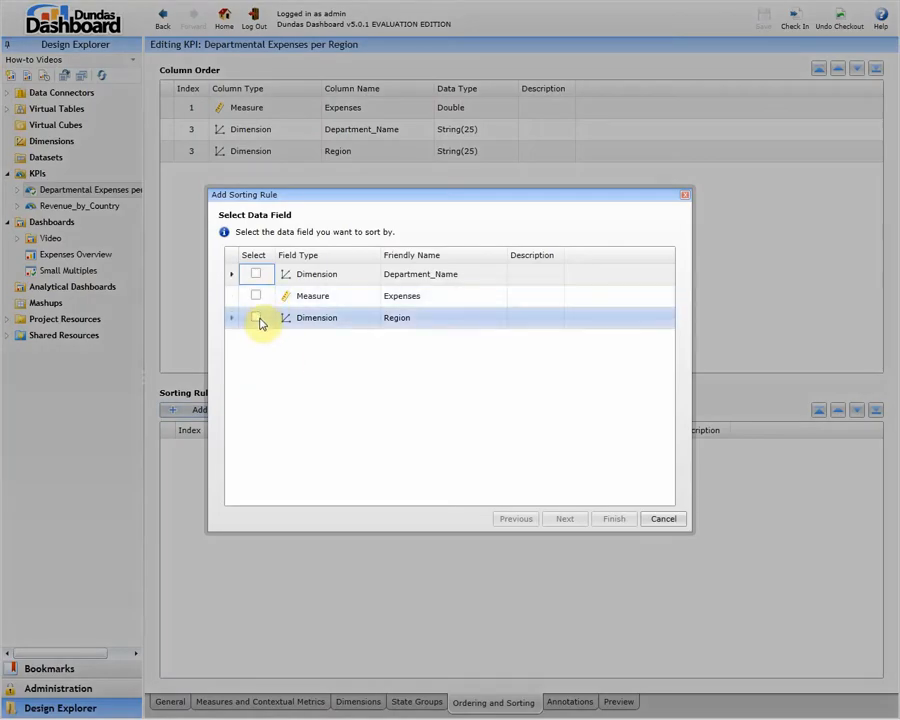
{"action": "left_click", "coordinate": [257, 319]}
{"action": "left_click", "coordinate": [613, 518]}
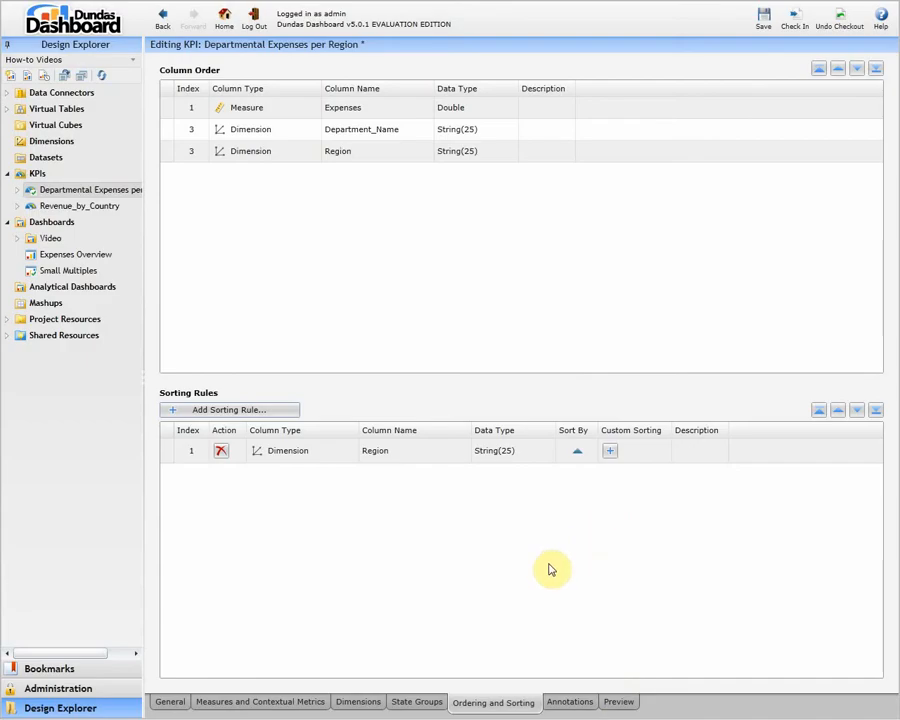
Preview the KPI's data and examine the order of the regions.
{"action": "left_click", "coordinate": [619, 701]}
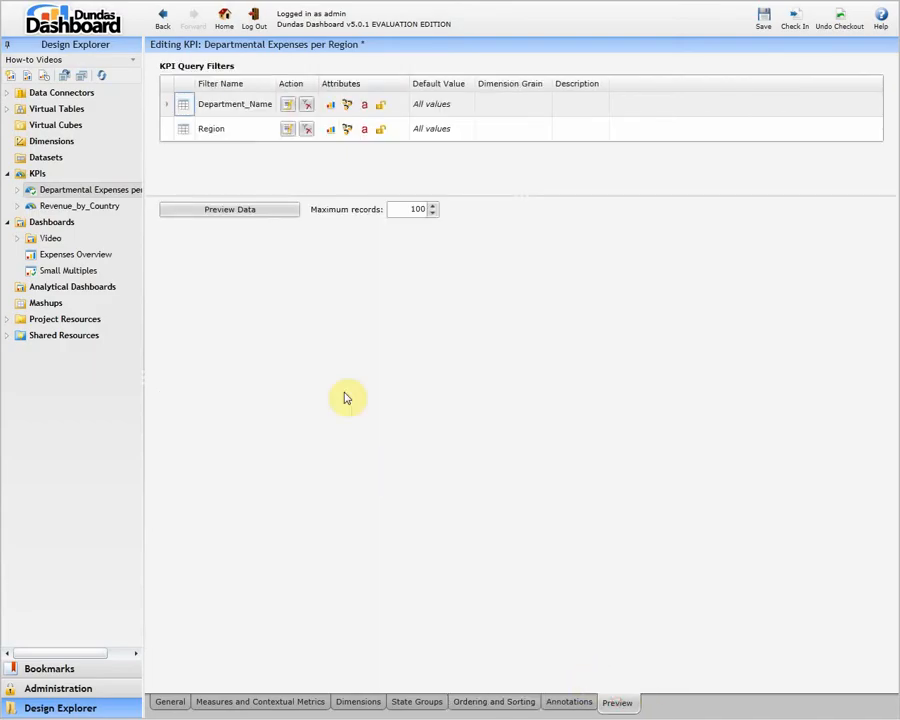
{"action": "left_click", "coordinate": [256, 208]}
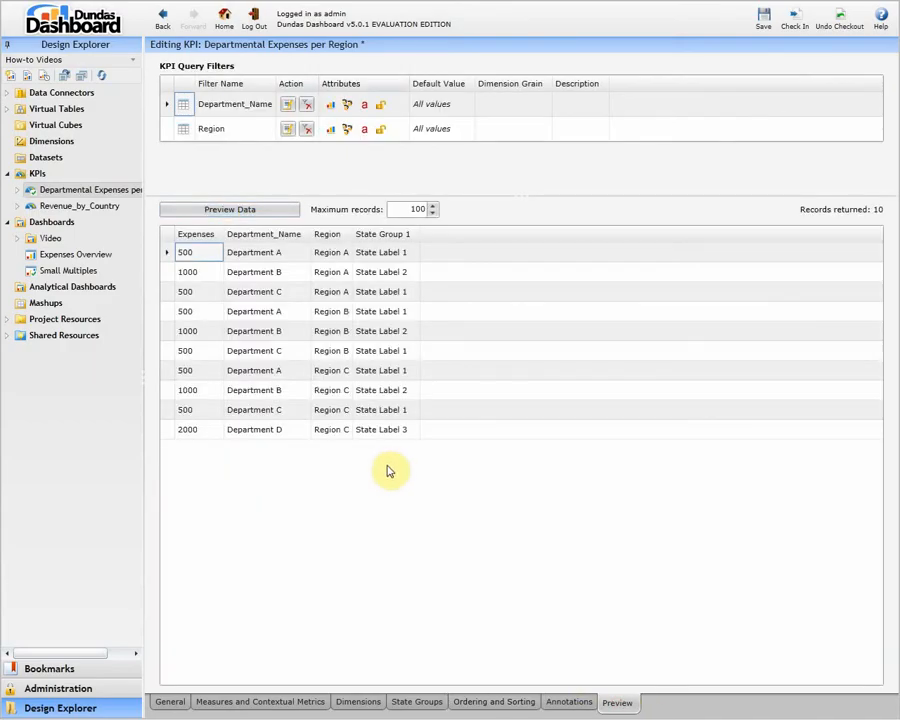
{"action": "left_click", "coordinate": [338, 358]}
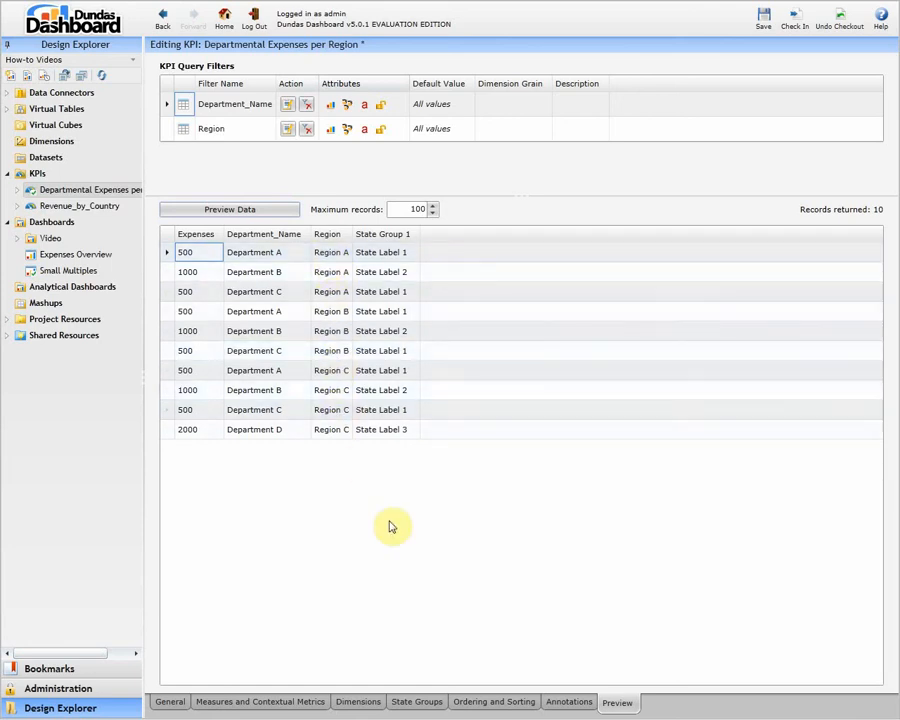
Save the KPI and check it in without a comment.
{"action": "left_click", "coordinate": [763, 18]}
{"action": "left_click", "coordinate": [794, 22]}
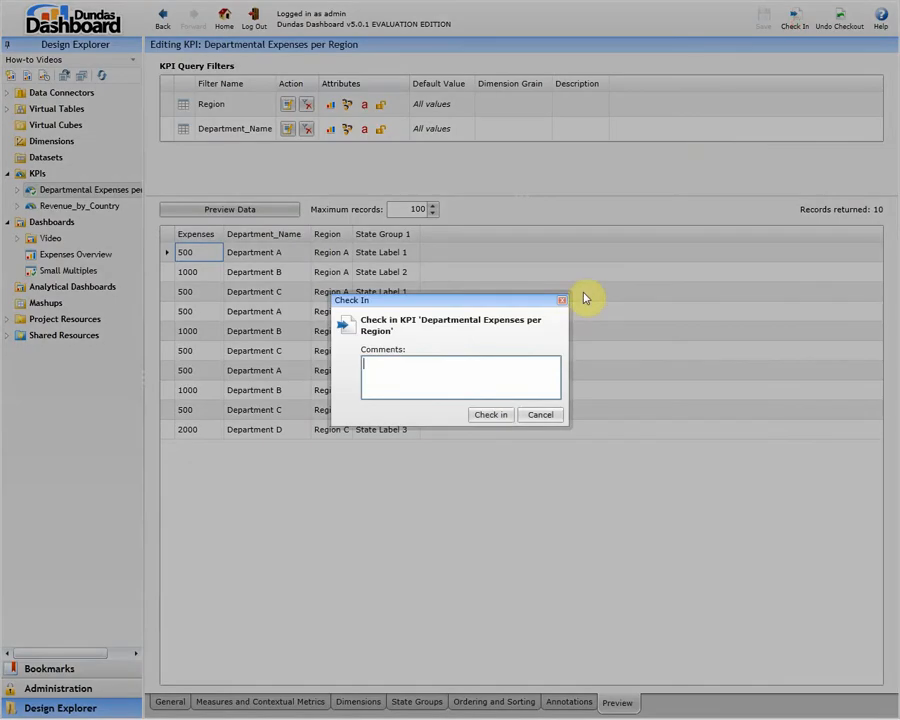
{"action": "left_click", "coordinate": [490, 414]}
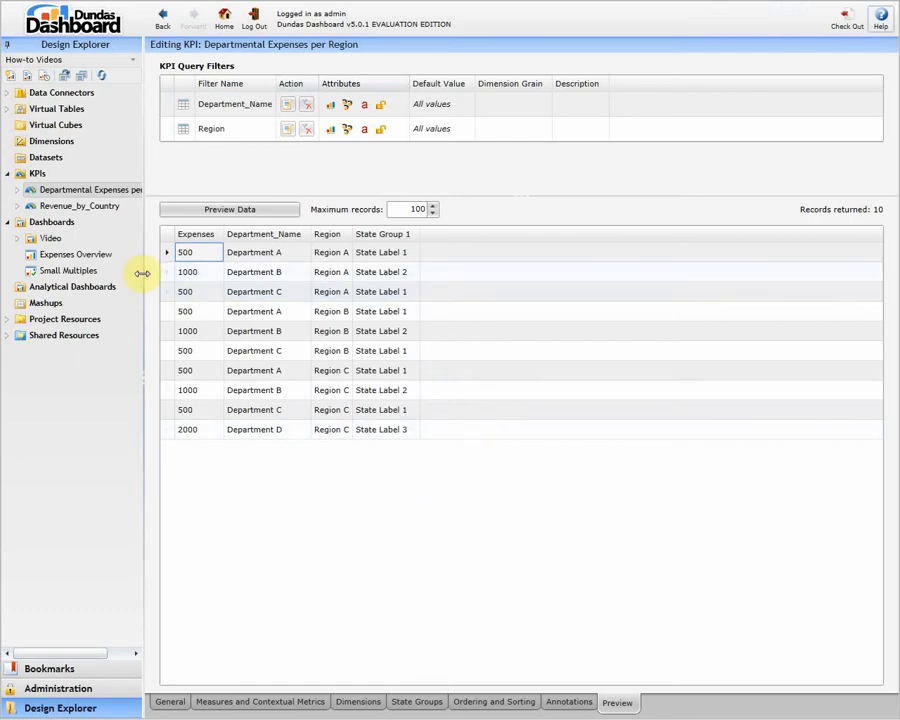
Open the Small Multiples dashboard for editing and place a Small Multiples control below the title at about left 25, top 64.
{"action": "right_click", "coordinate": [133, 277]}
{"action": "left_click", "coordinate": [155, 283]}
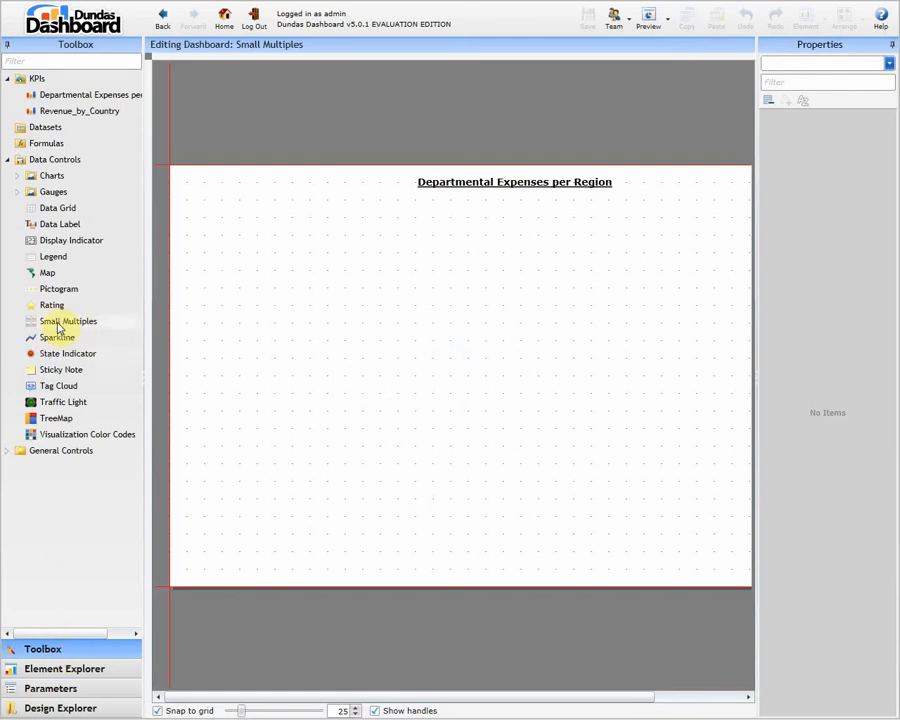
{"action": "left_click_drag", "start_coordinate": [65, 328], "coordinate": [362, 392]}
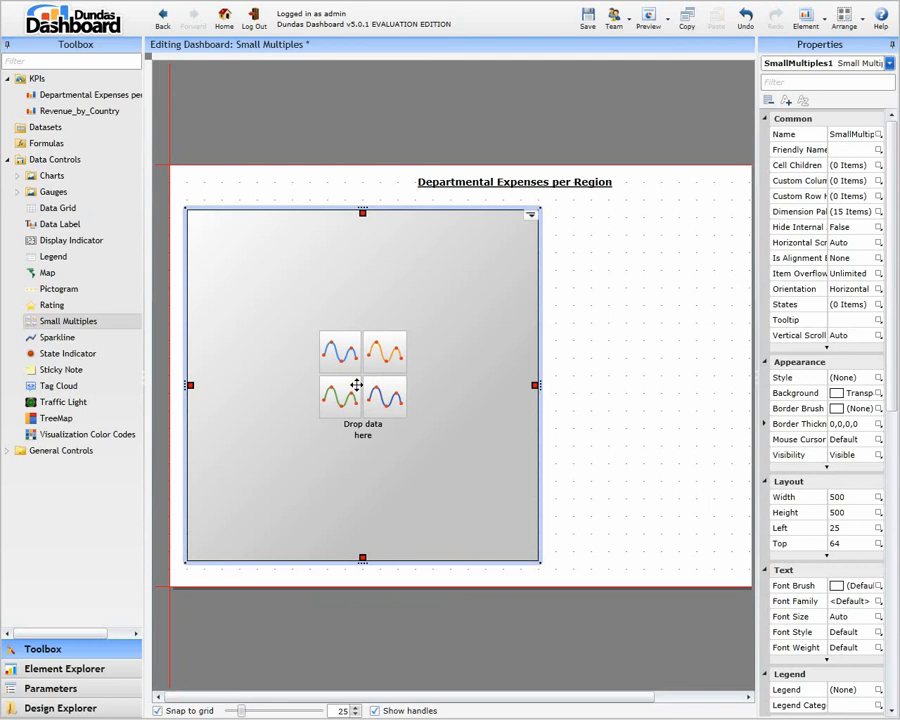
Assign the Departmental Expenses per Region KPI to the Small Multiples control, with Department_Name as row dimension and Region as column dimension.
{"action": "left_click_drag", "start_coordinate": [98, 95], "coordinate": [348, 373]}
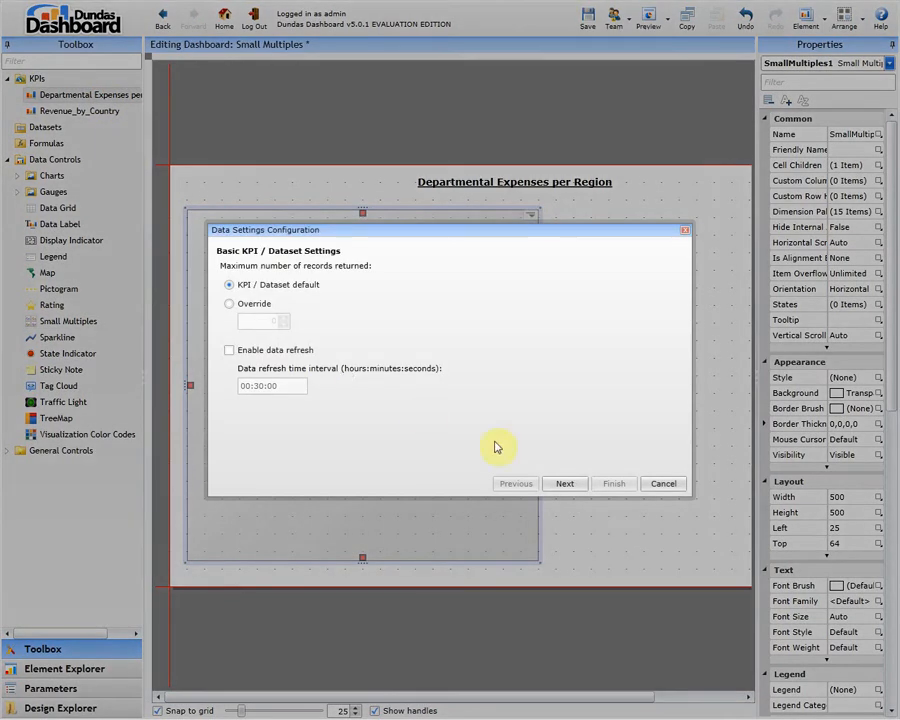
{"action": "left_click", "coordinate": [570, 483]}
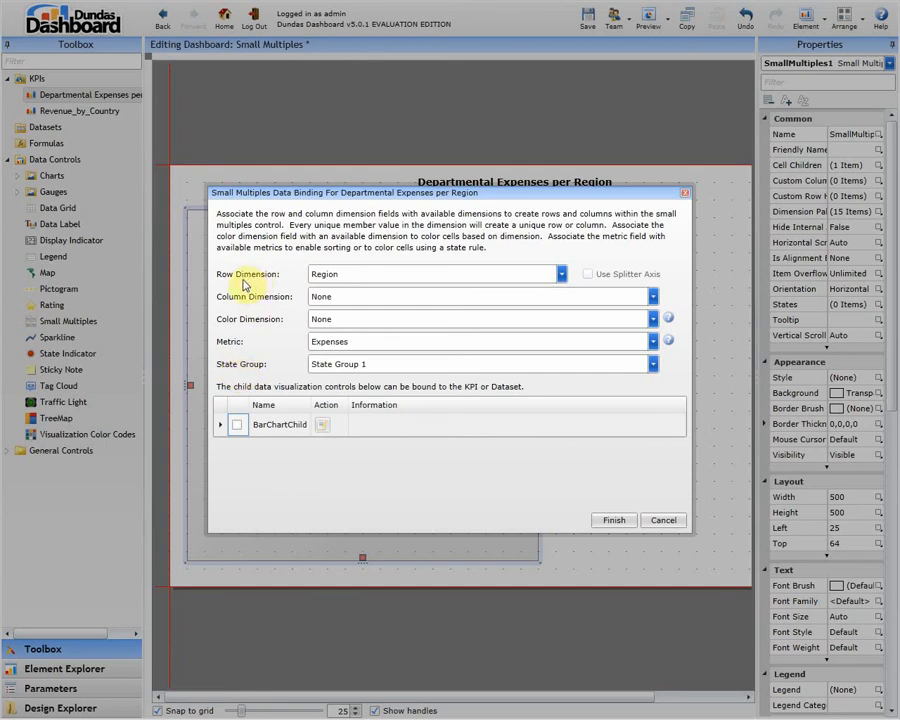
{"action": "left_click", "coordinate": [362, 282]}
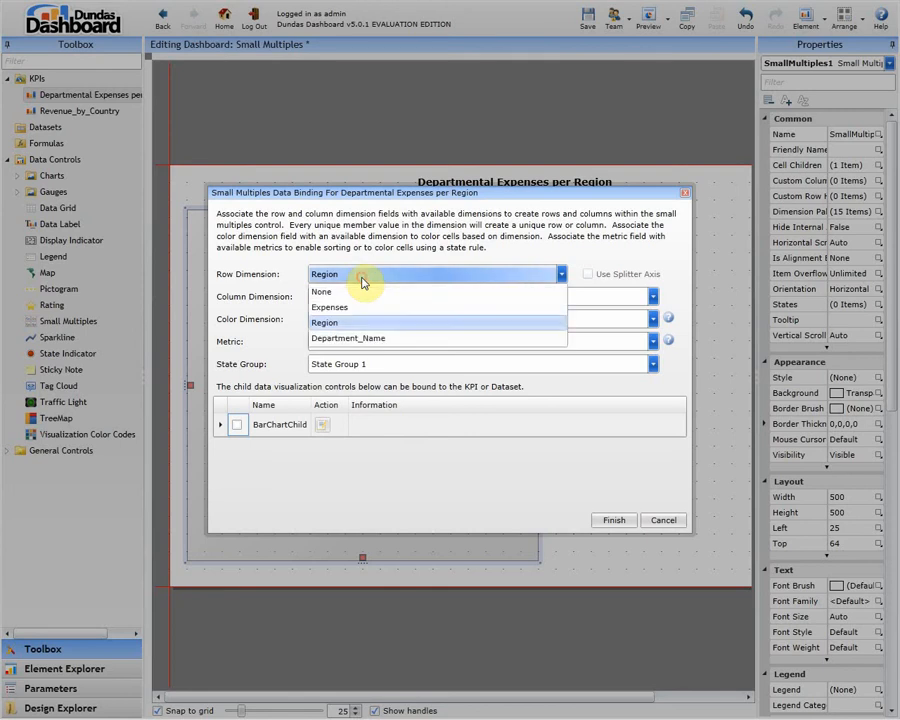
{"action": "left_click", "coordinate": [352, 337]}
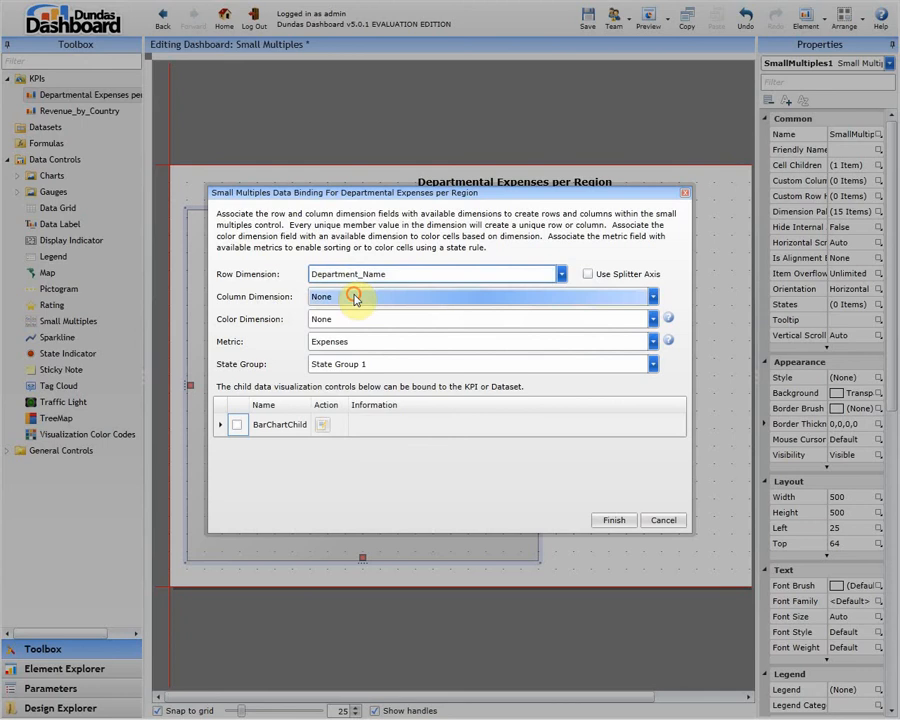
{"action": "left_click", "coordinate": [352, 297]}
{"action": "left_click", "coordinate": [350, 346]}
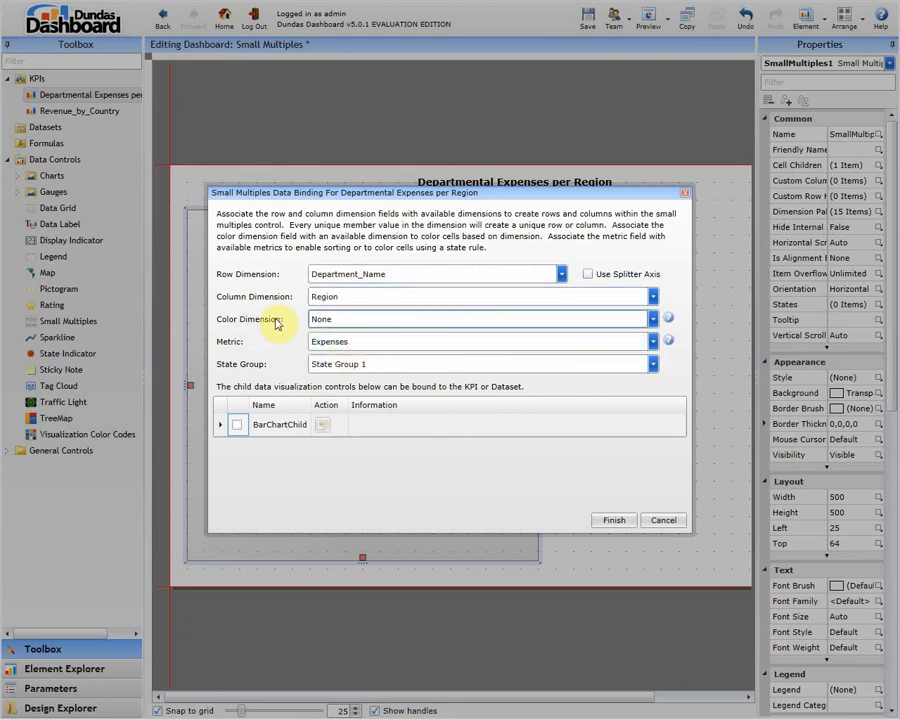
Complete the data binding with color dimension None, metric Expenses and State Group 1, leaving BarChartChild unbound.
{"action": "left_click", "coordinate": [342, 319]}
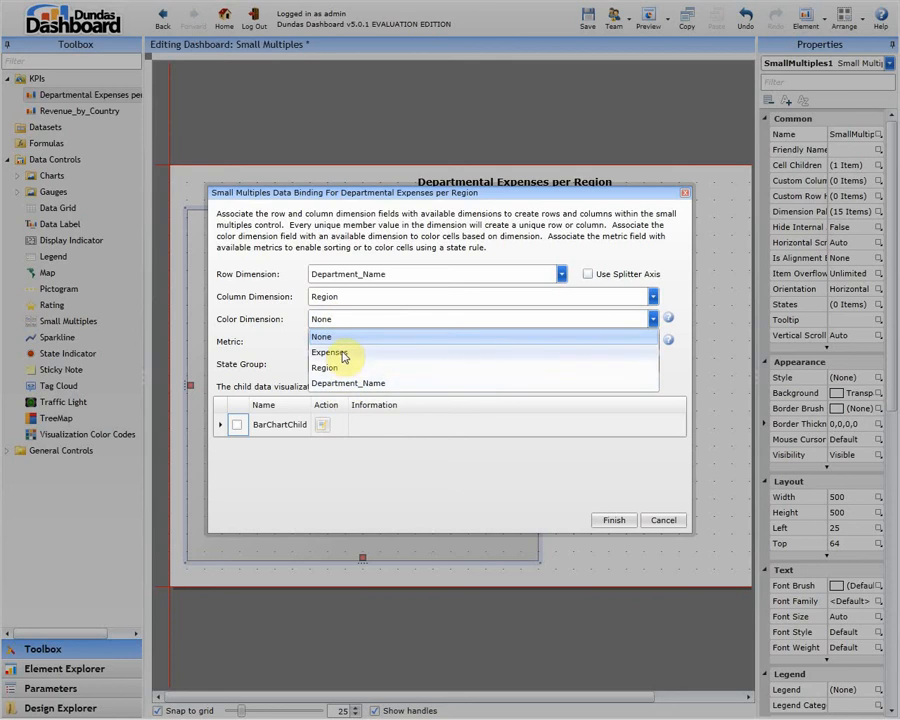
{"action": "left_click", "coordinate": [342, 355]}
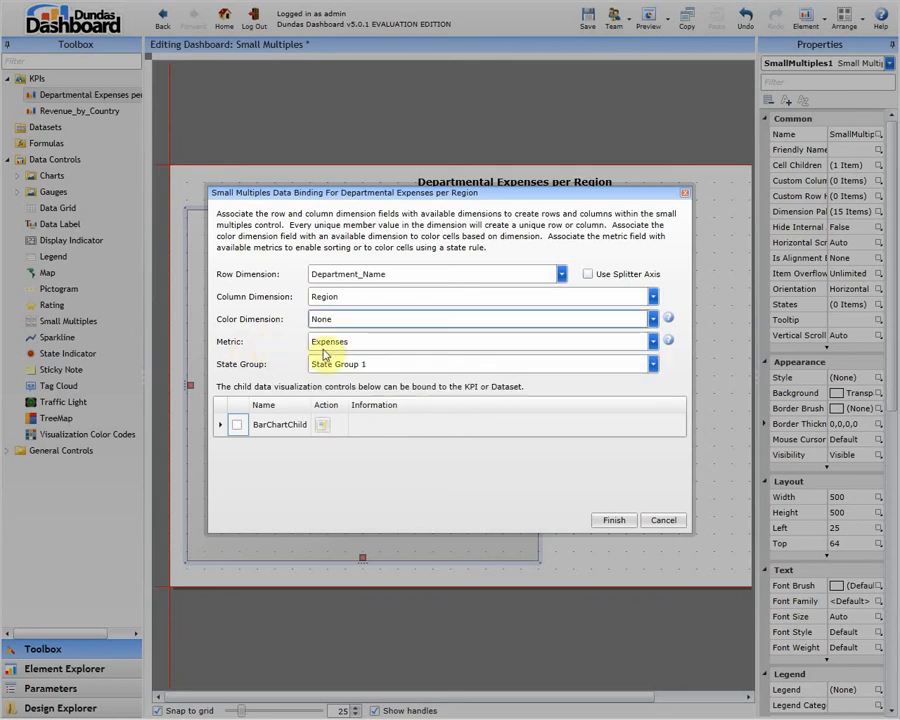
{"action": "left_click", "coordinate": [362, 347]}
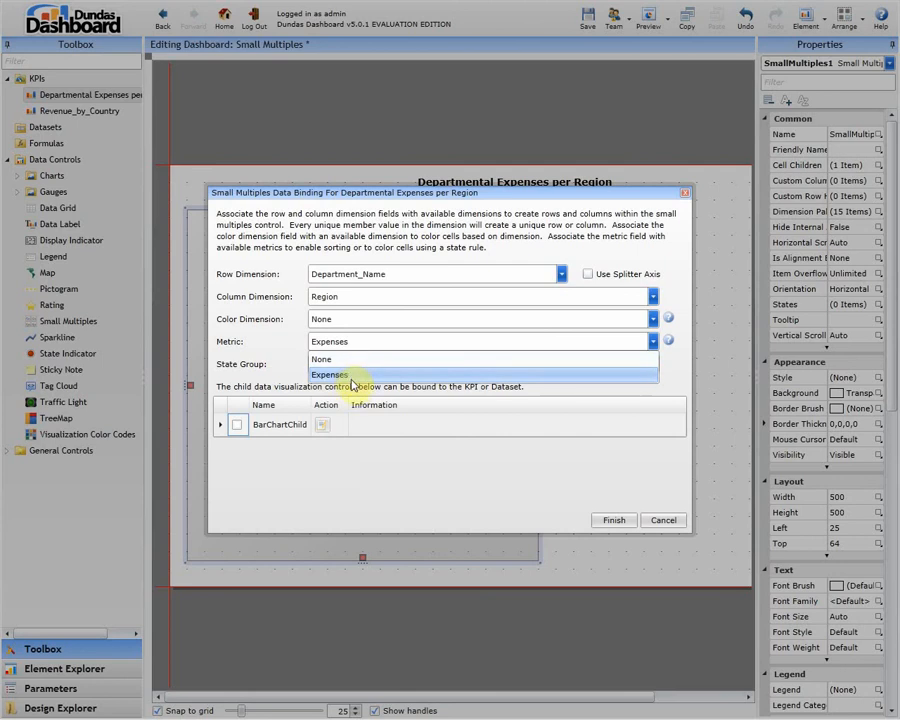
{"action": "left_click", "coordinate": [353, 345]}
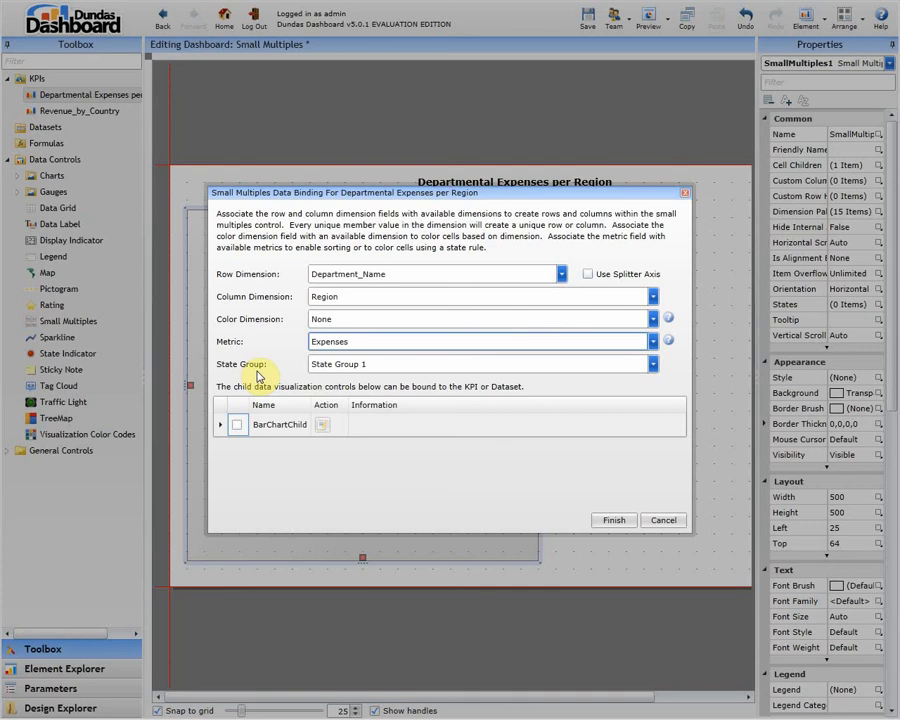
{"action": "left_click", "coordinate": [362, 367]}
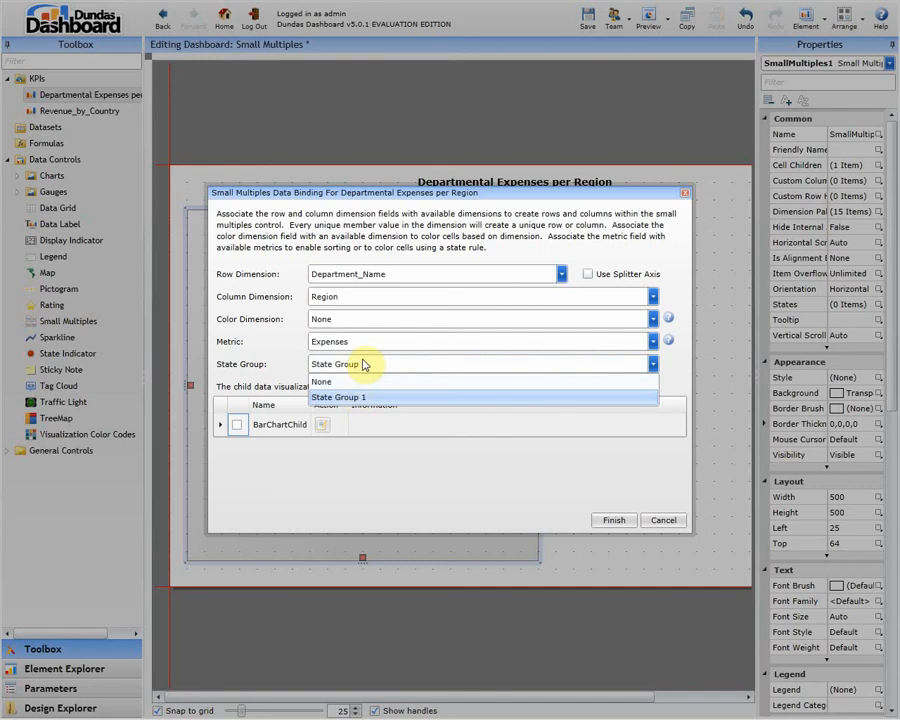
{"action": "left_click", "coordinate": [364, 367]}
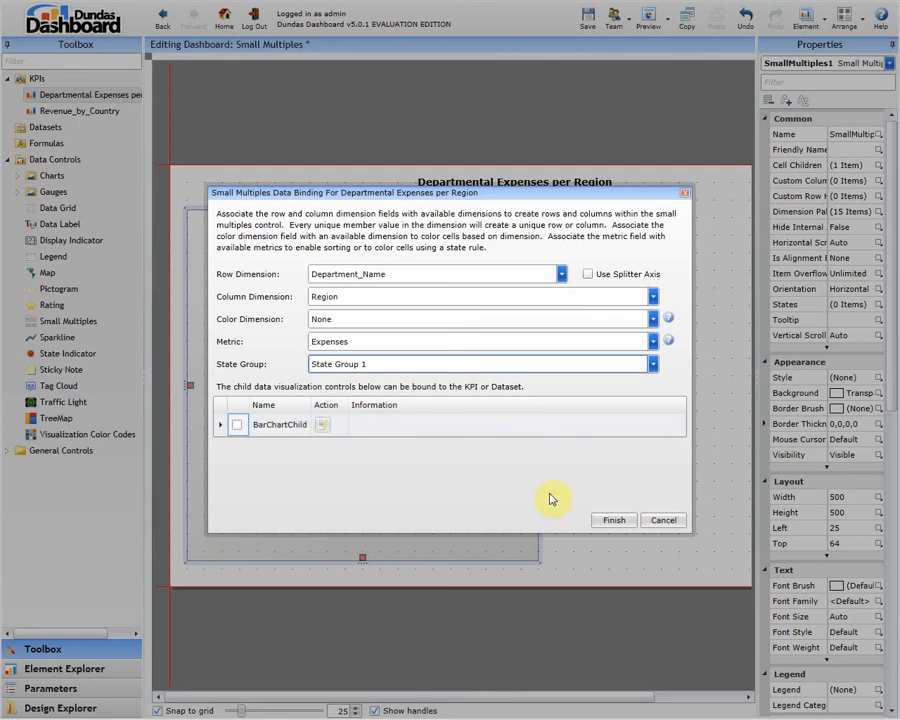
{"action": "left_click", "coordinate": [622, 521]}
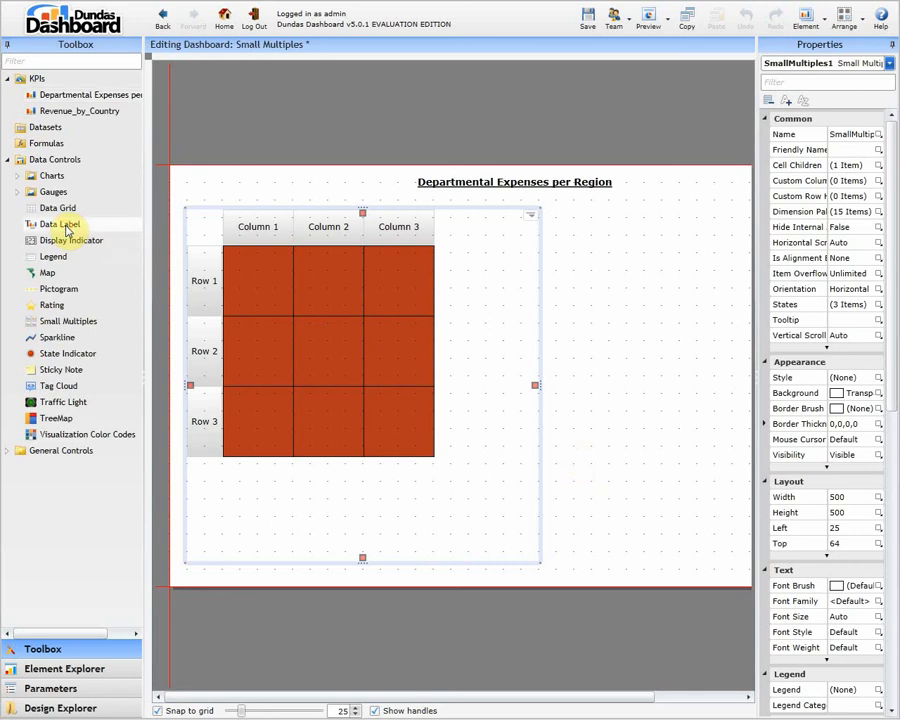
Add a Data Label to the Small Multiples cells and check the control's cell children collection.
{"action": "left_click_drag", "start_coordinate": [66, 229], "coordinate": [338, 319]}
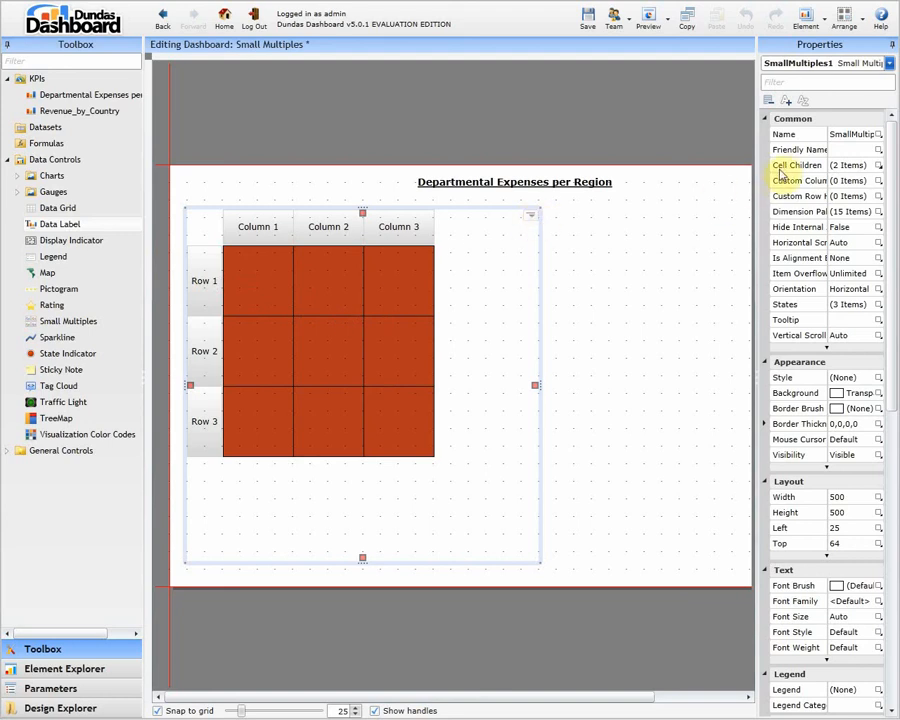
{"action": "left_click", "coordinate": [843, 172]}
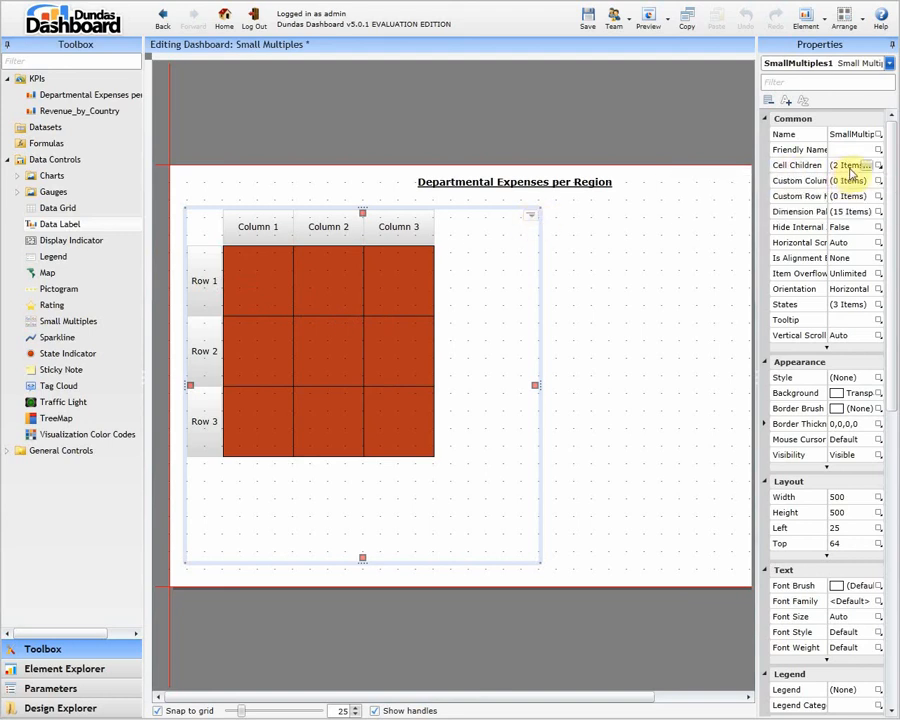
{"action": "left_click", "coordinate": [877, 166]}
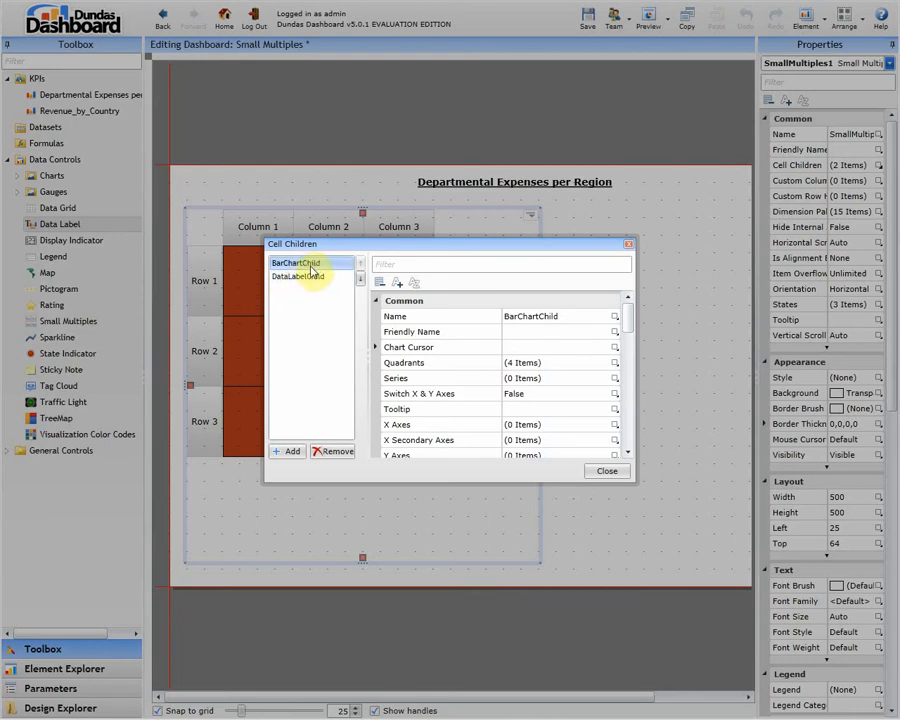
{"action": "left_click", "coordinate": [620, 471]}
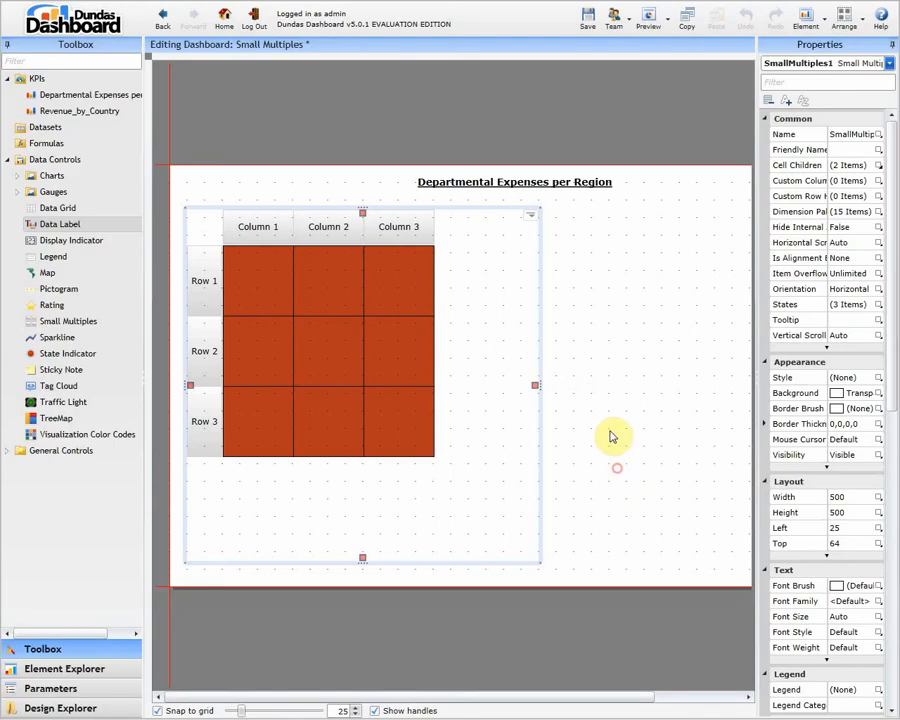
Reconfigure the Small Multiples control's KPI binding so DataLabelChild is bound to the Expenses metric with default record settings.
{"action": "left_click", "coordinate": [530, 214]}
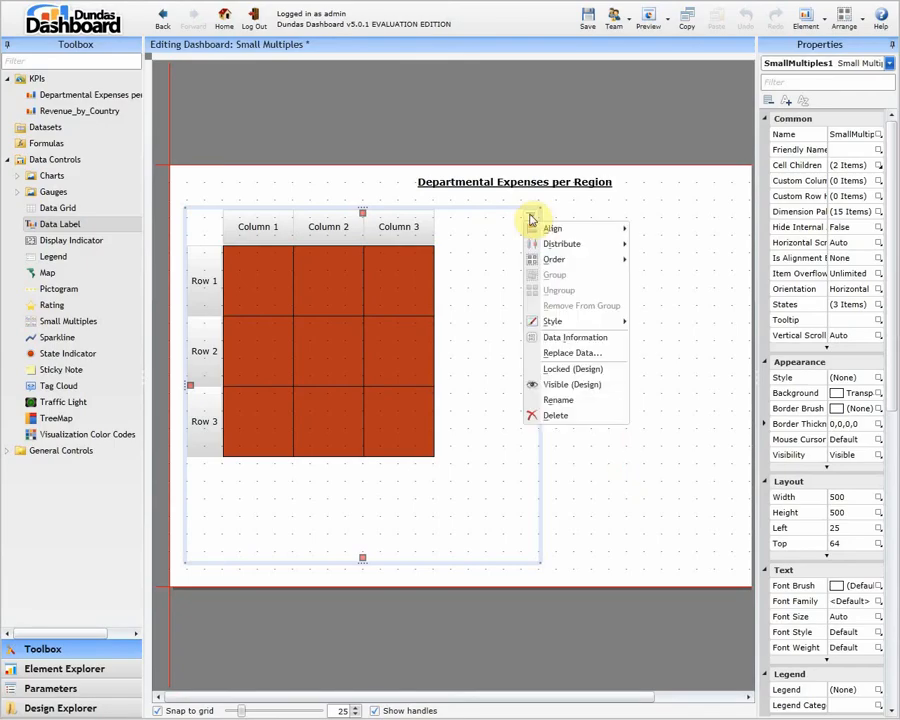
{"action": "left_click", "coordinate": [566, 339]}
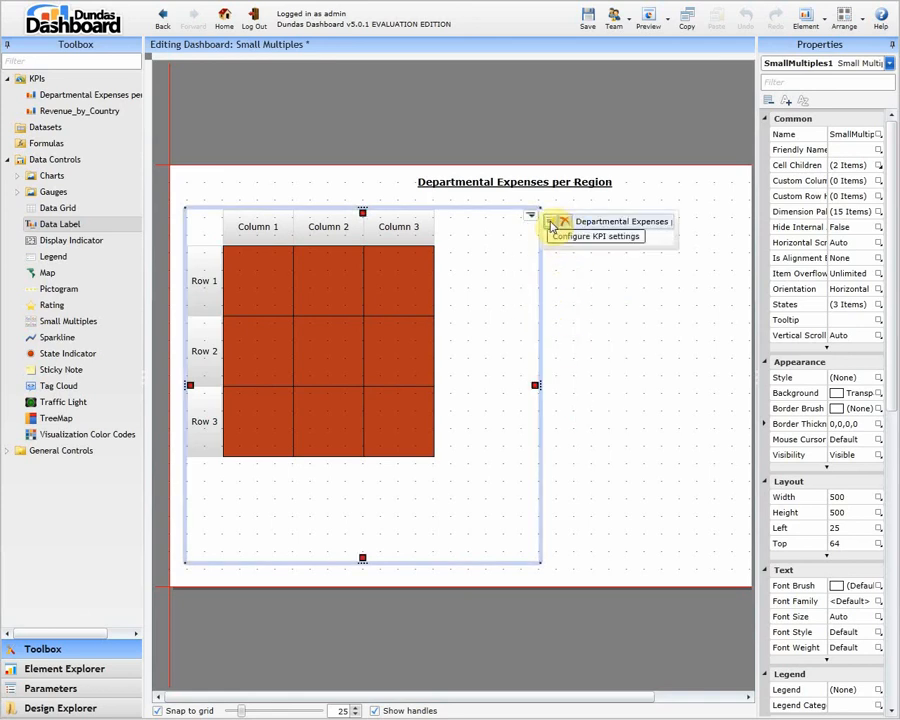
{"action": "left_click", "coordinate": [551, 224]}
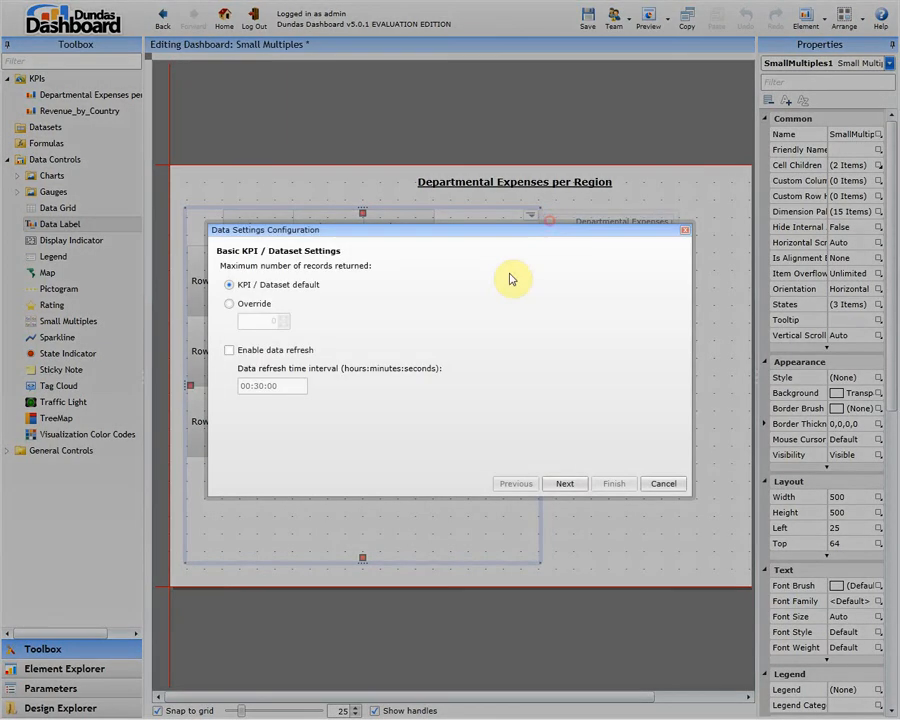
{"action": "left_click", "coordinate": [565, 485]}
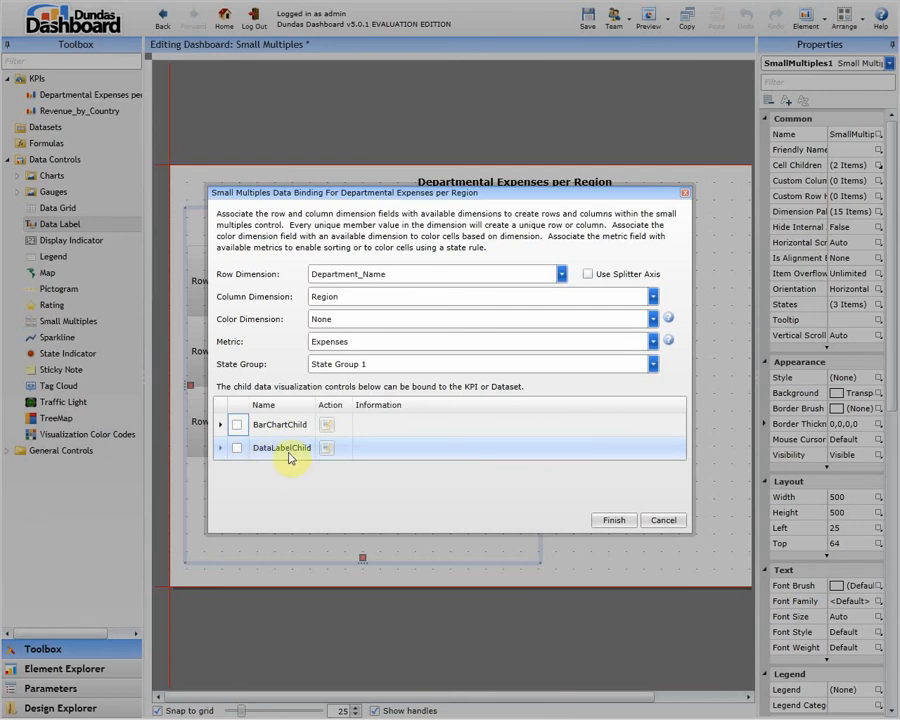
{"action": "left_click", "coordinate": [236, 449]}
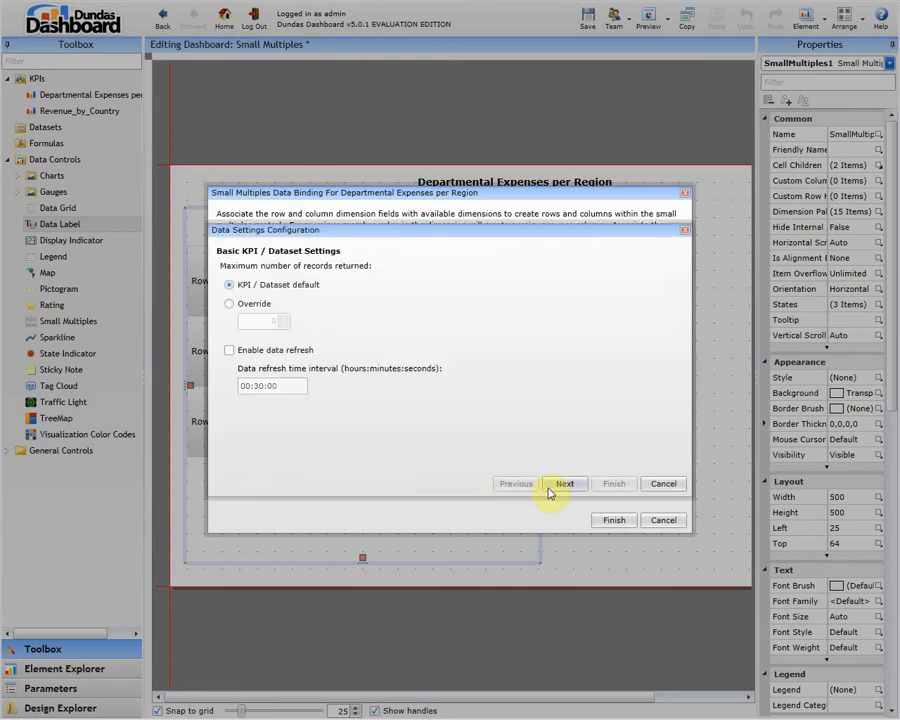
{"action": "left_click", "coordinate": [560, 487]}
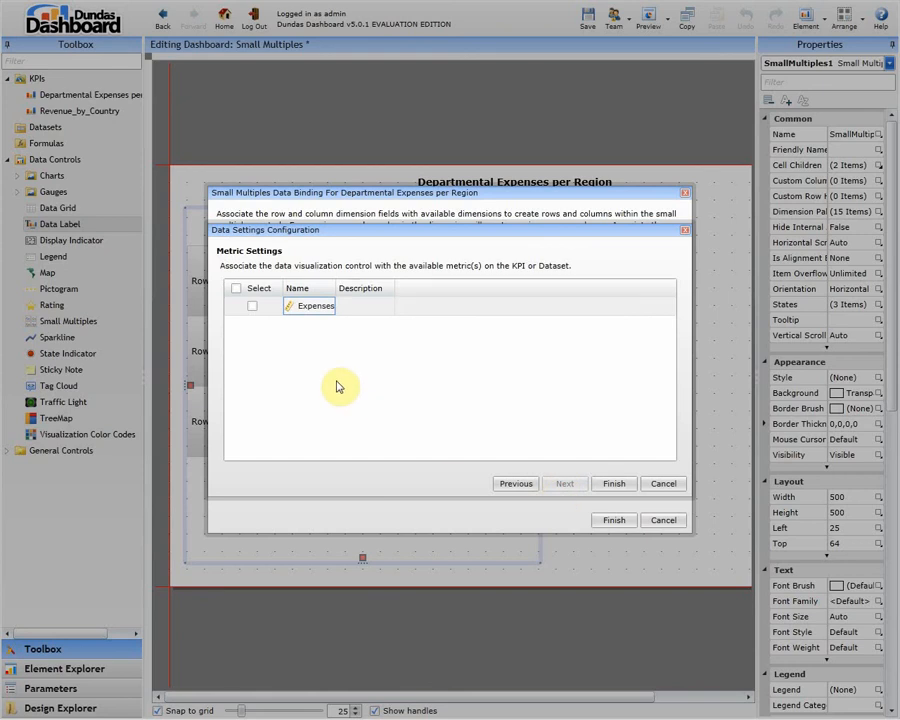
{"action": "left_click", "coordinate": [252, 308]}
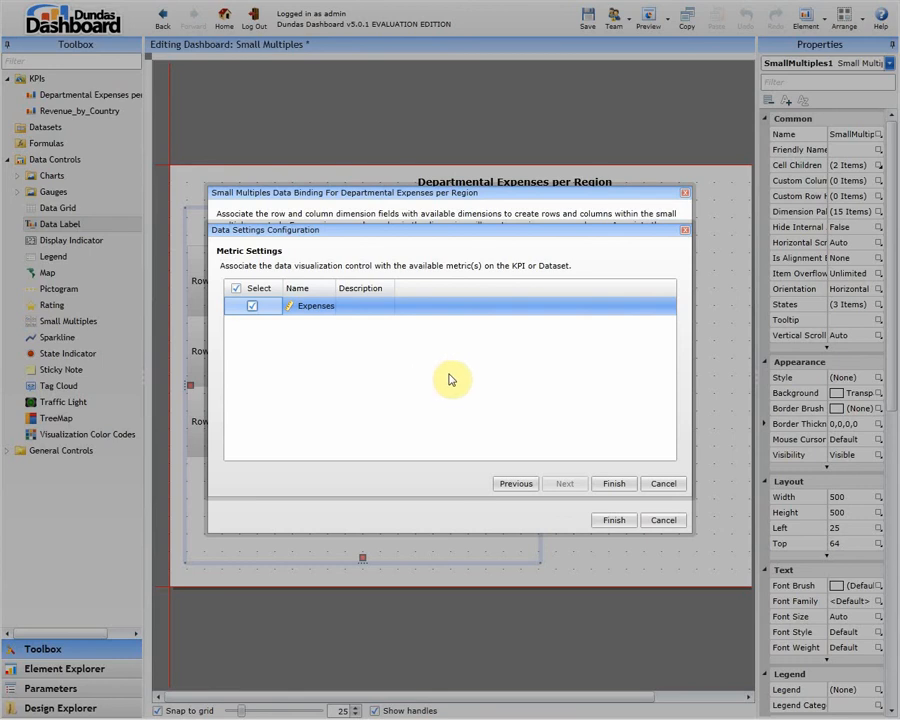
{"action": "left_click", "coordinate": [612, 484]}
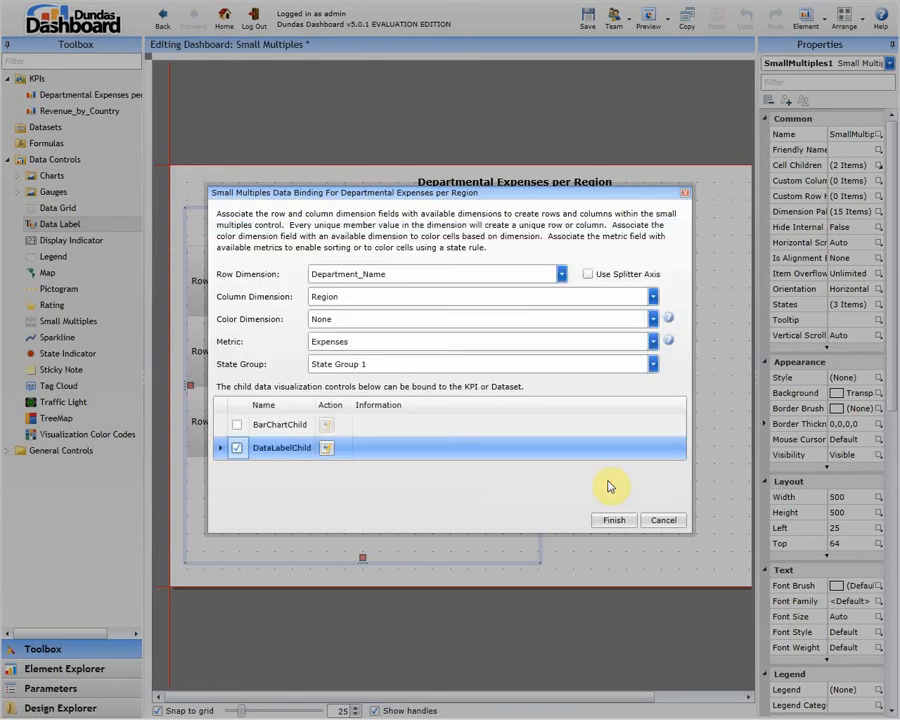
{"action": "left_click", "coordinate": [616, 525]}
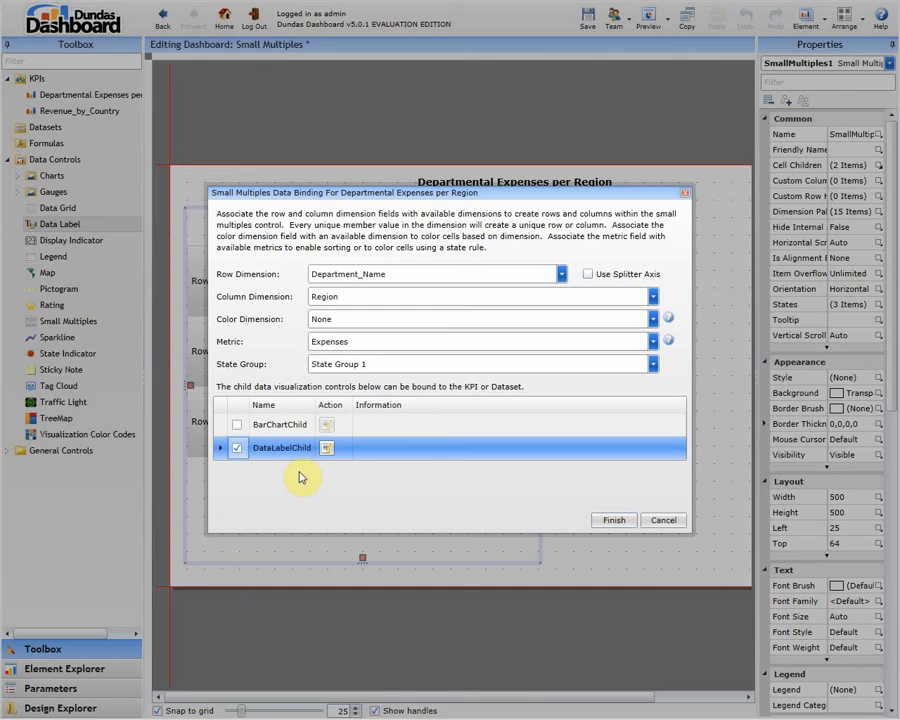
{"action": "left_click", "coordinate": [612, 522]}
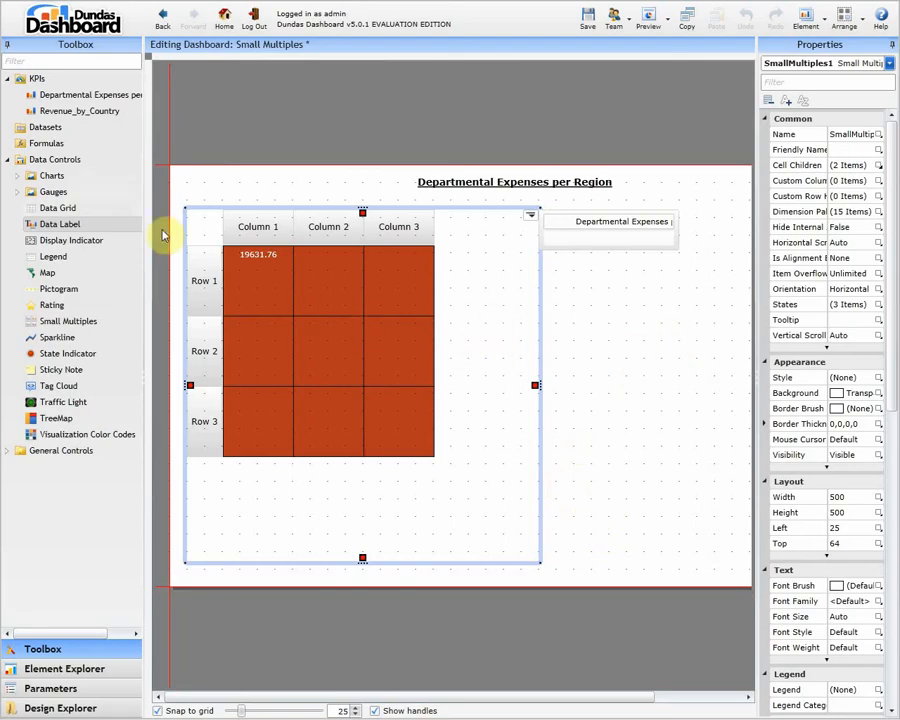
Place a Data Grid at left 550, top 75 and bind it to the Departmental Expenses per Region KPI with all four default columns.
{"action": "left_click_drag", "start_coordinate": [72, 209], "coordinate": [695, 327]}
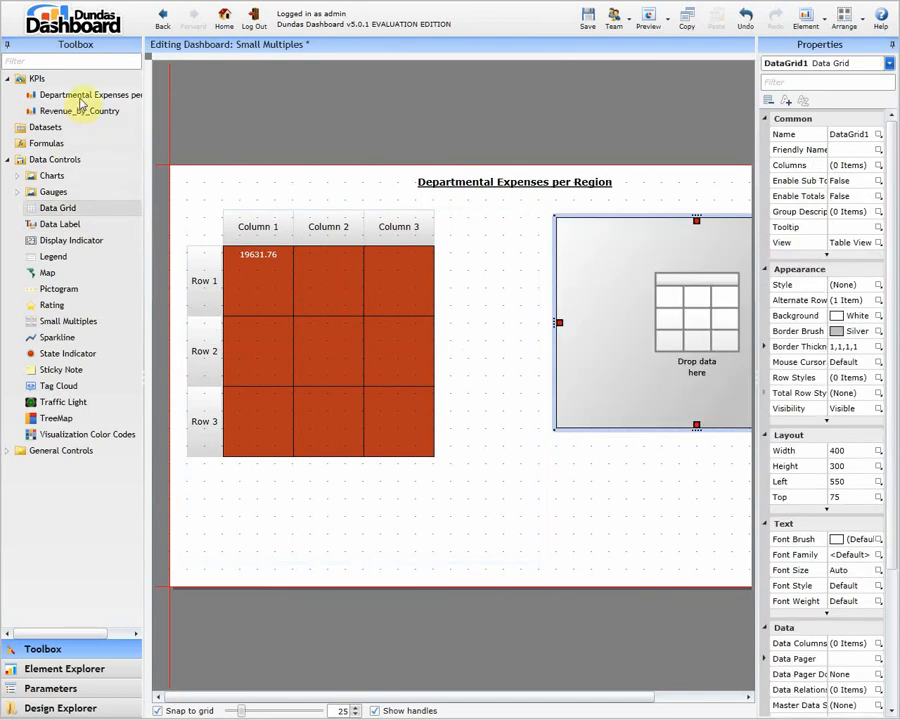
{"action": "left_click_drag", "start_coordinate": [83, 104], "coordinate": [684, 322]}
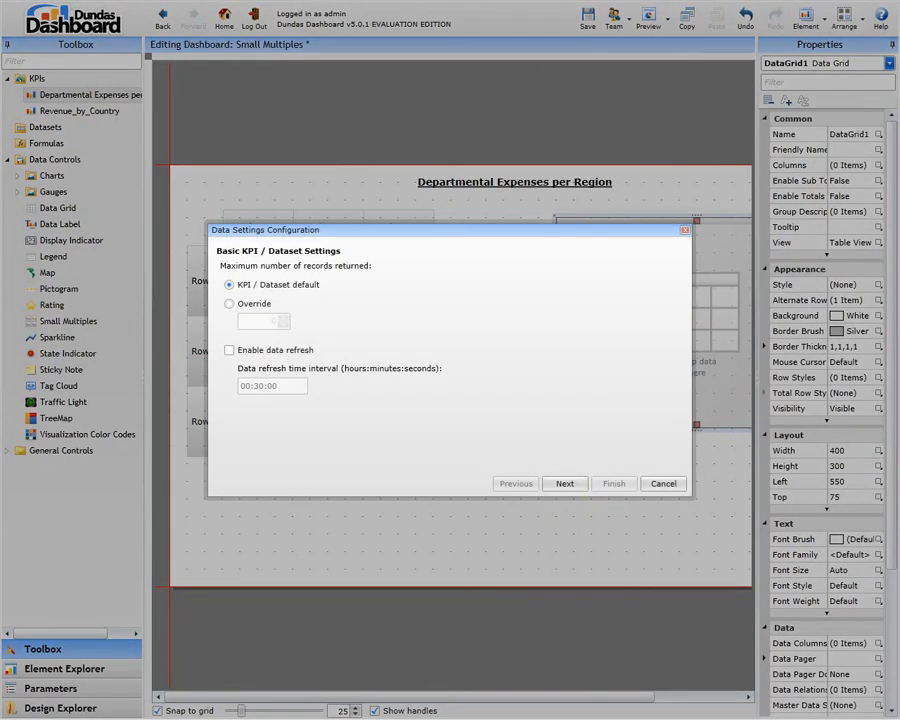
{"action": "left_click", "coordinate": [568, 483]}
{"action": "left_click", "coordinate": [569, 484]}
{"action": "left_click", "coordinate": [585, 486]}
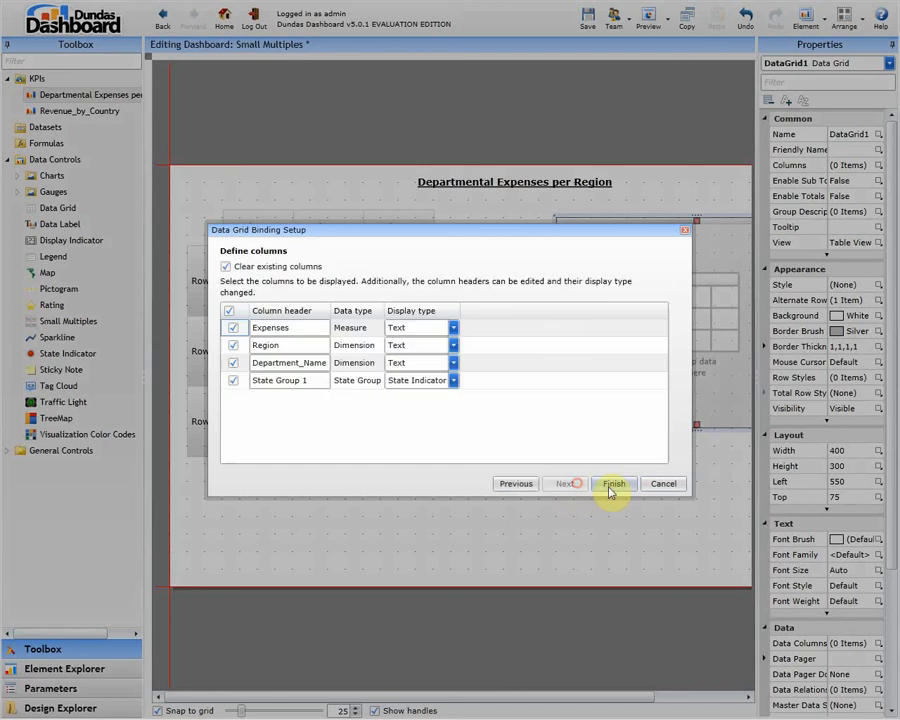
{"action": "left_click", "coordinate": [620, 485]}
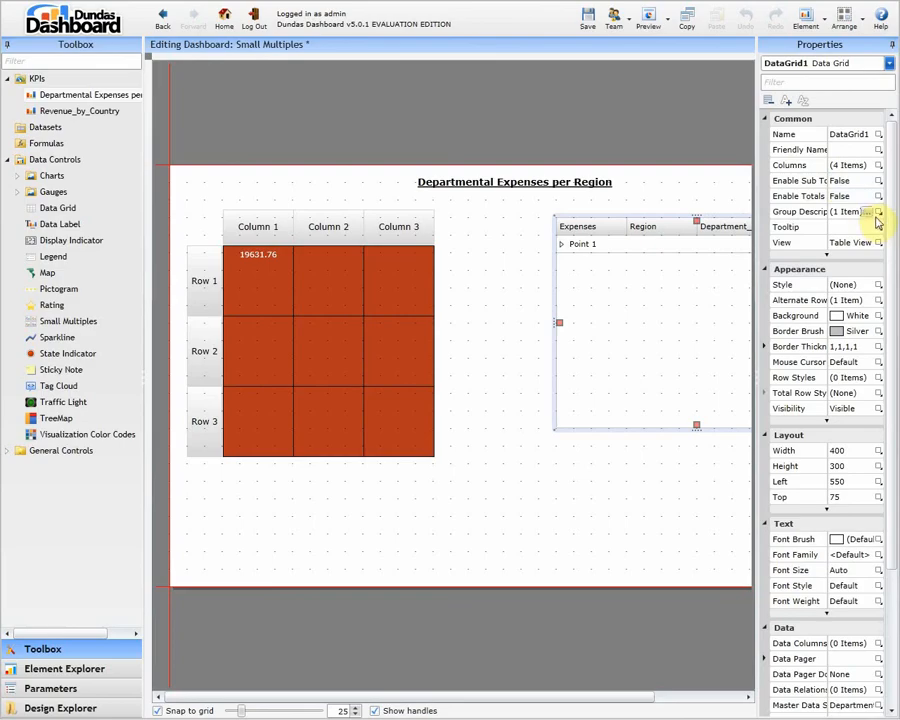
Remove the Region grouping from the data grid's group descriptions.
{"action": "left_click", "coordinate": [870, 214]}
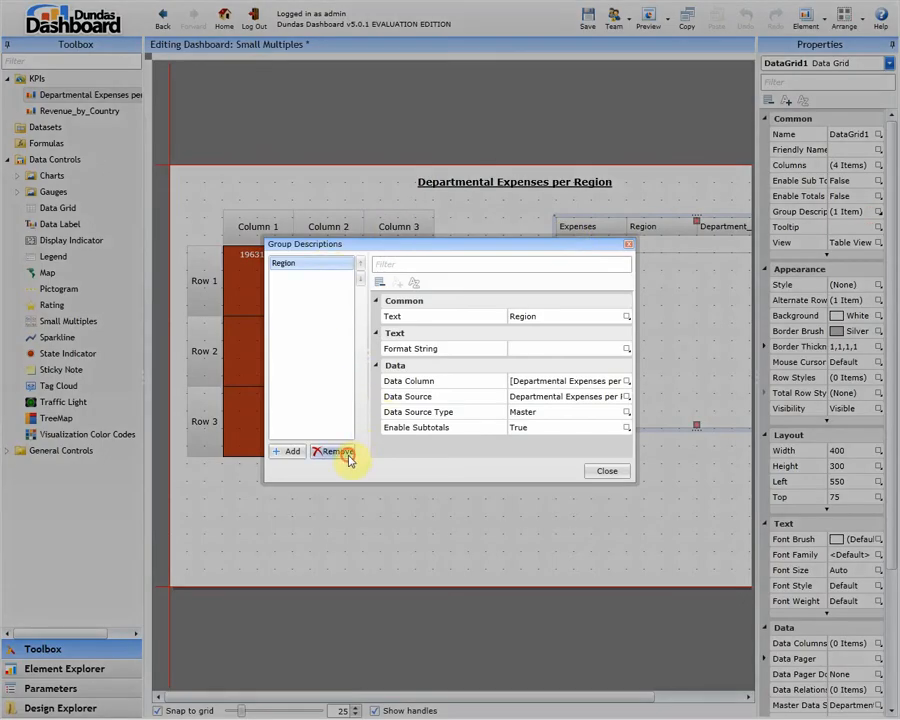
{"action": "left_click", "coordinate": [340, 451]}
{"action": "left_click", "coordinate": [603, 471]}
Move the Small Multiples control to left 63, top 66 and preview the dashboard.
{"action": "left_click", "coordinate": [512, 343]}
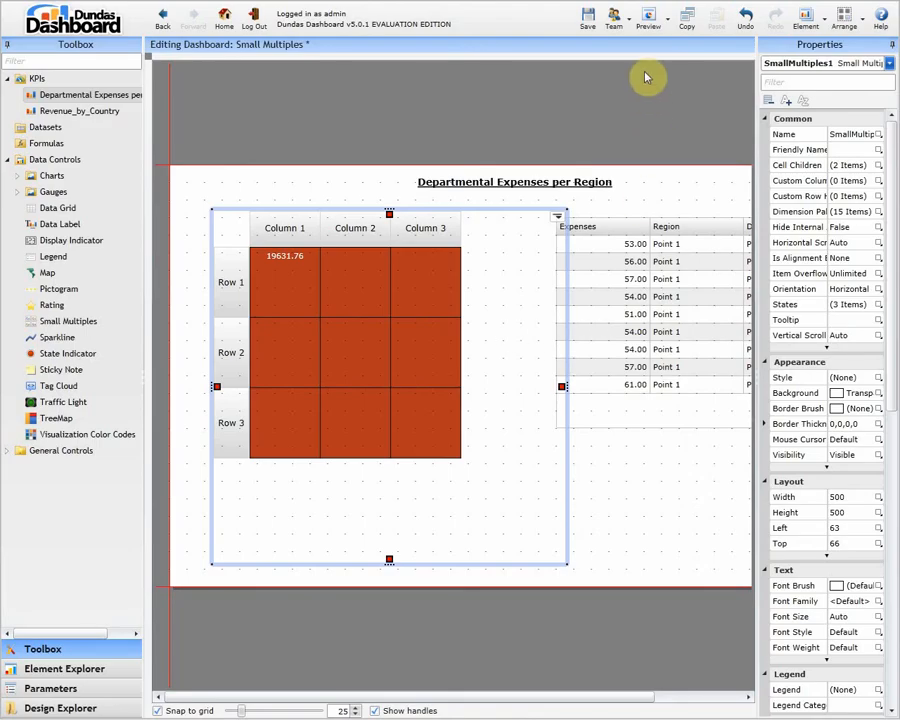
{"action": "left_click", "coordinate": [648, 20]}
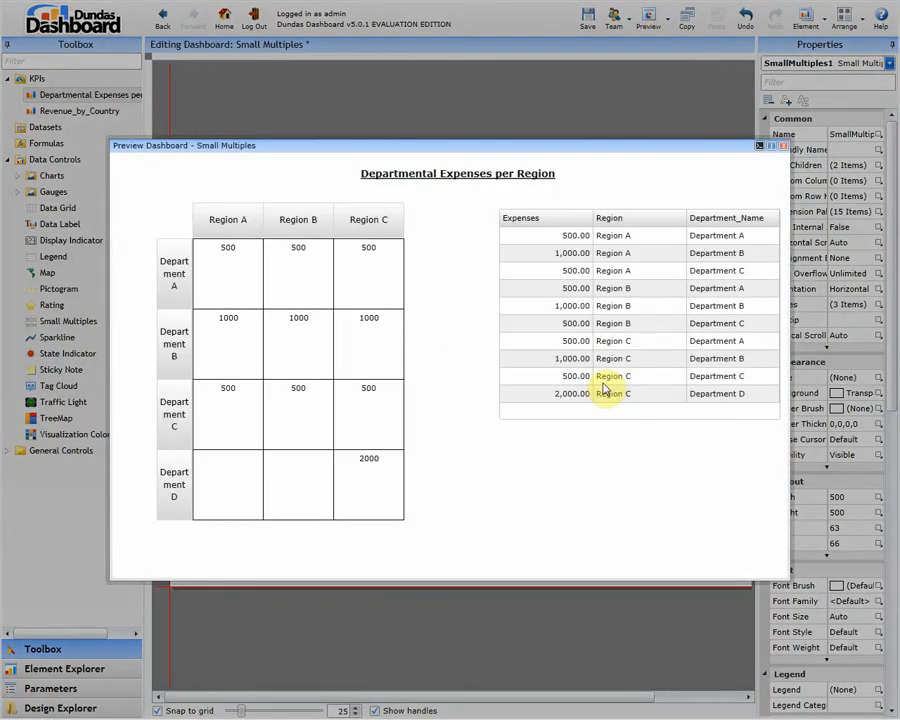